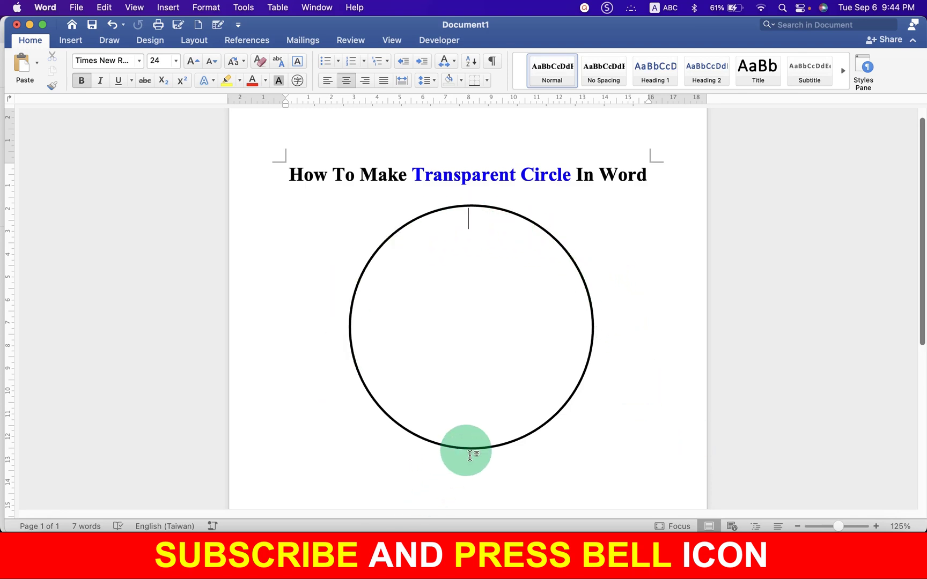
# Select the sample circle, dragging it up over the title
pyautogui.moveTo(514, 448)
pyautogui.mouseDown()
pyautogui.moveTo(512, 361)
pyautogui.moveTo(503, 397)
pyautogui.mouseUp()
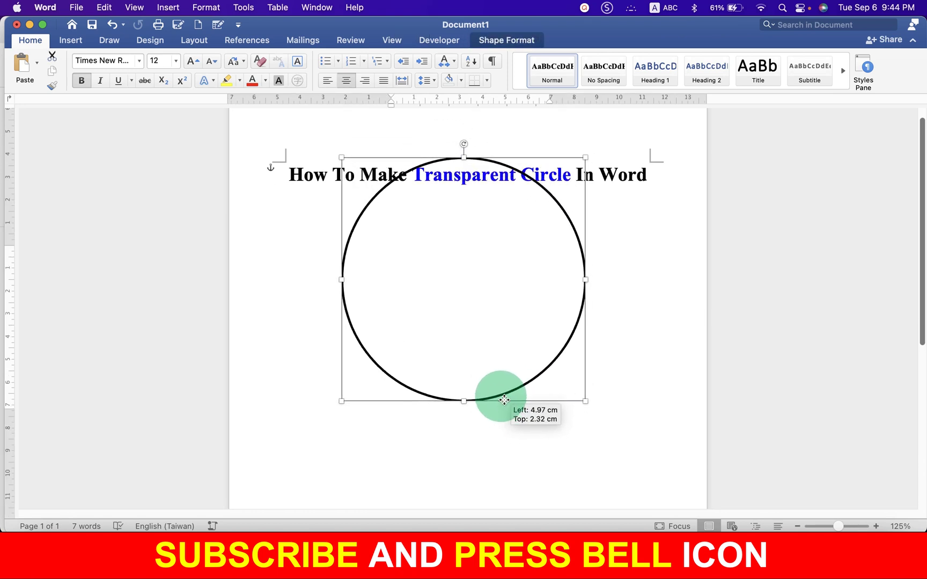
# Delete the sample circle and draw a large 8.89 cm oval circle below the title
pyautogui.press('Delete')
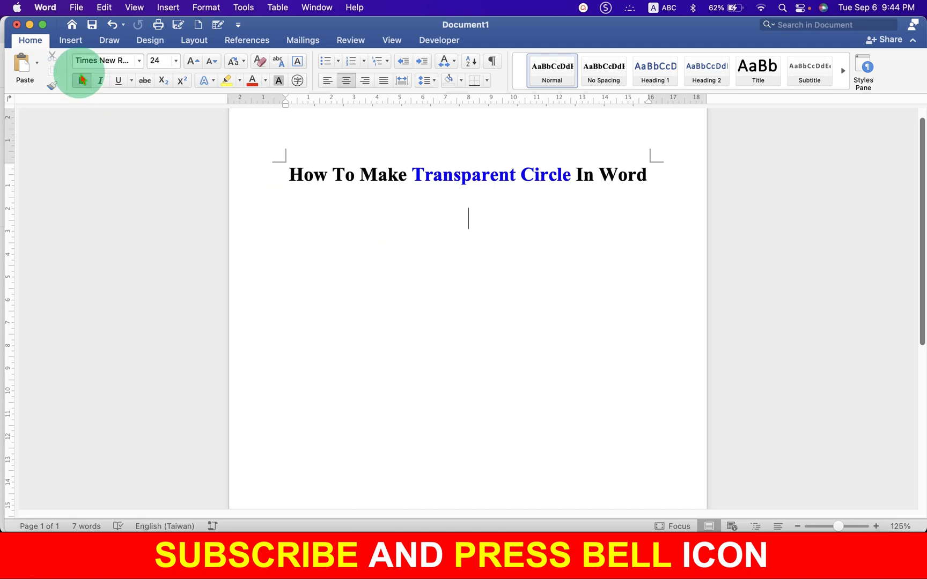
pyautogui.click(71, 41)
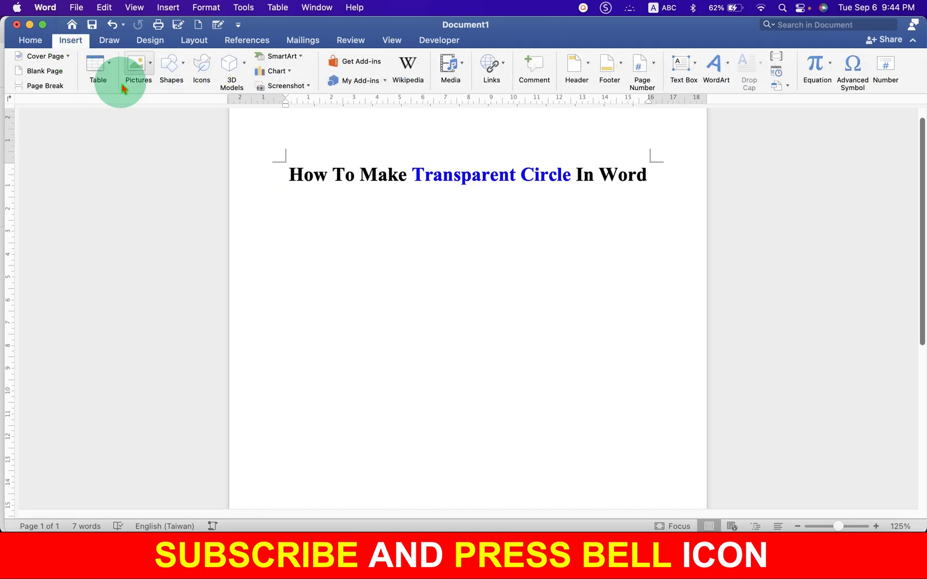
pyautogui.click(171, 65)
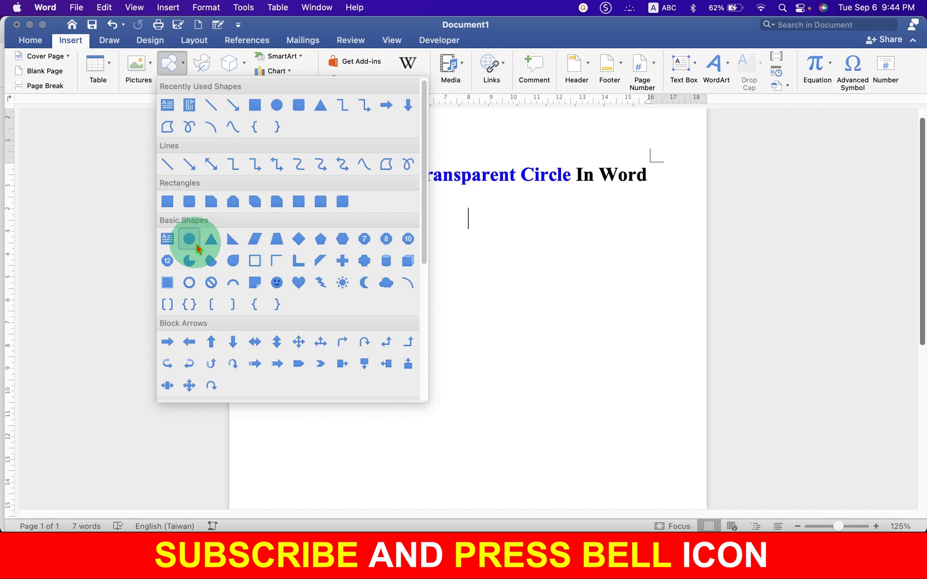
pyautogui.click(195, 246)
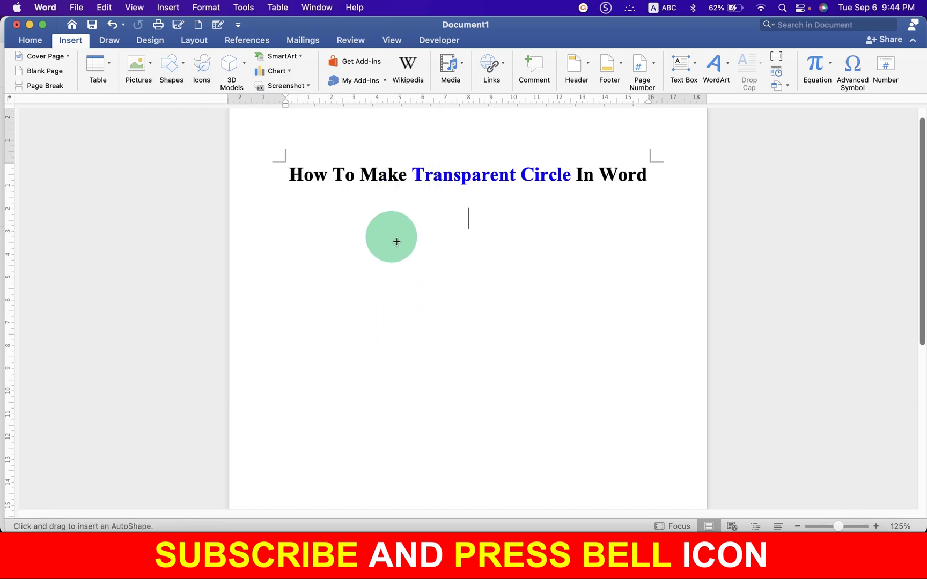
pyautogui.moveTo(398, 241); pyautogui.dragTo(598, 408)
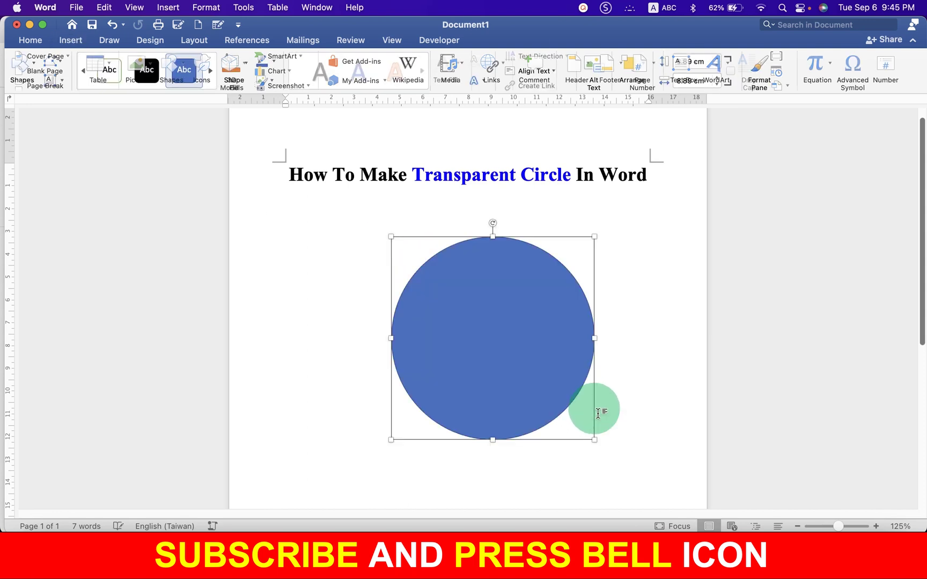
pyautogui.moveTo(542, 393); pyautogui.dragTo(522, 375)
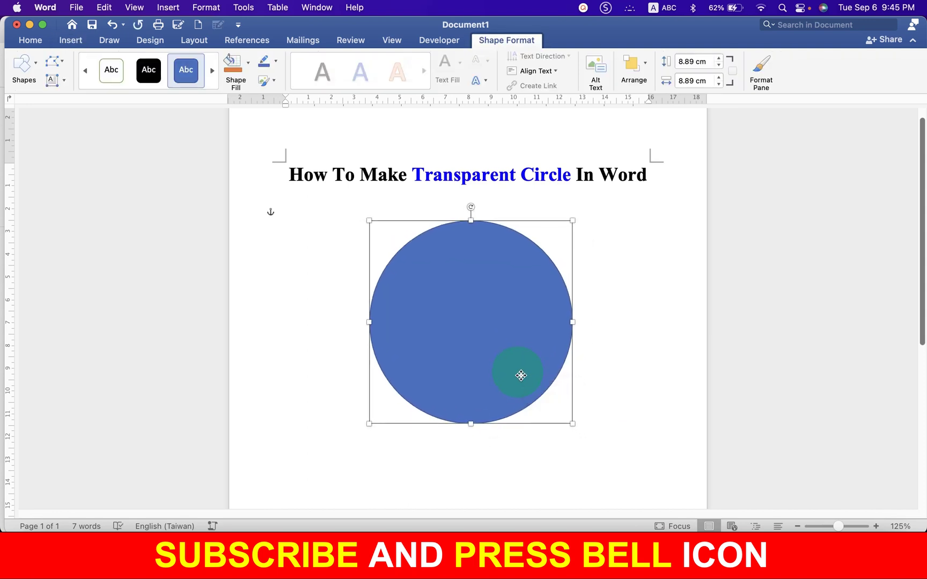
# Open Format Shape for the blue circle with its Fill and Line sections collapsed
pyautogui.click(619, 410)
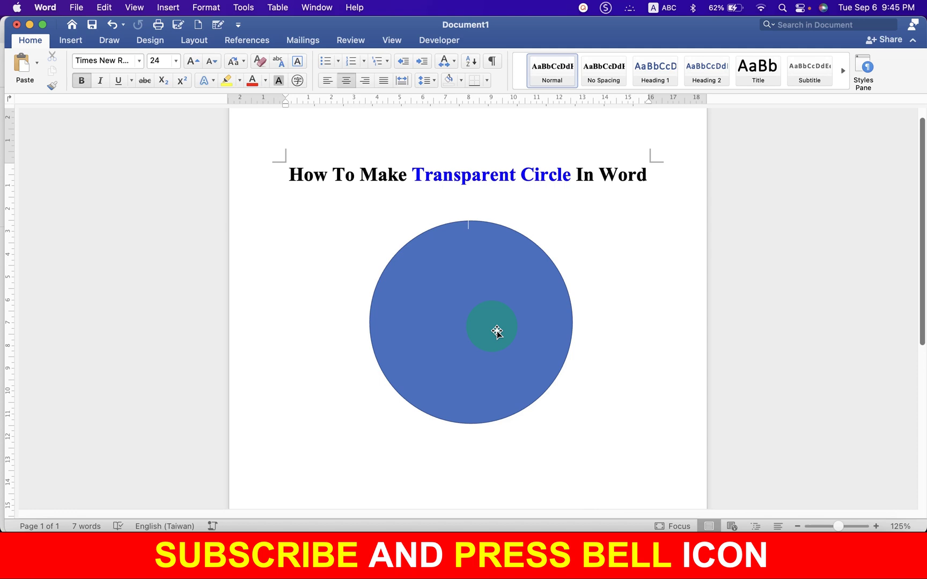
pyautogui.click(498, 331)
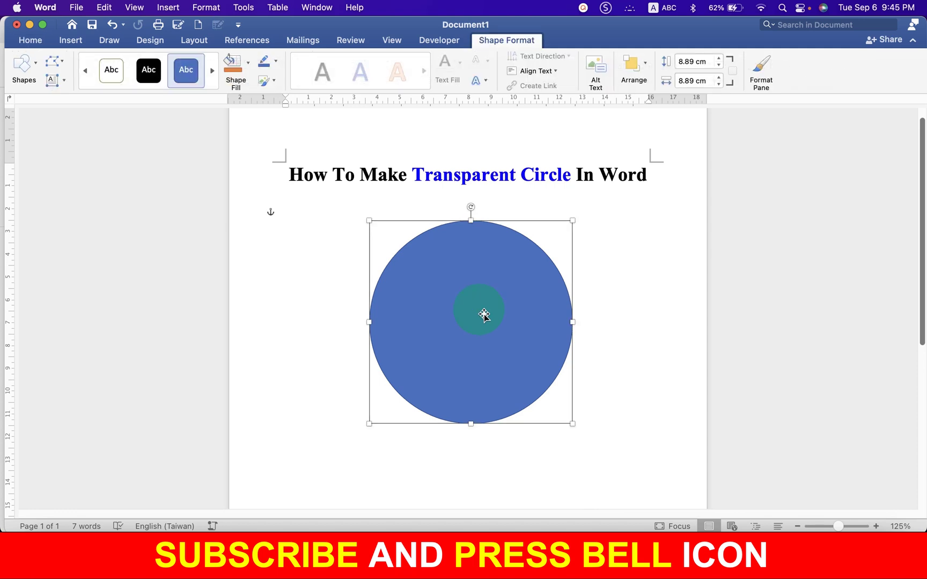
pyautogui.rightClick(483, 315)
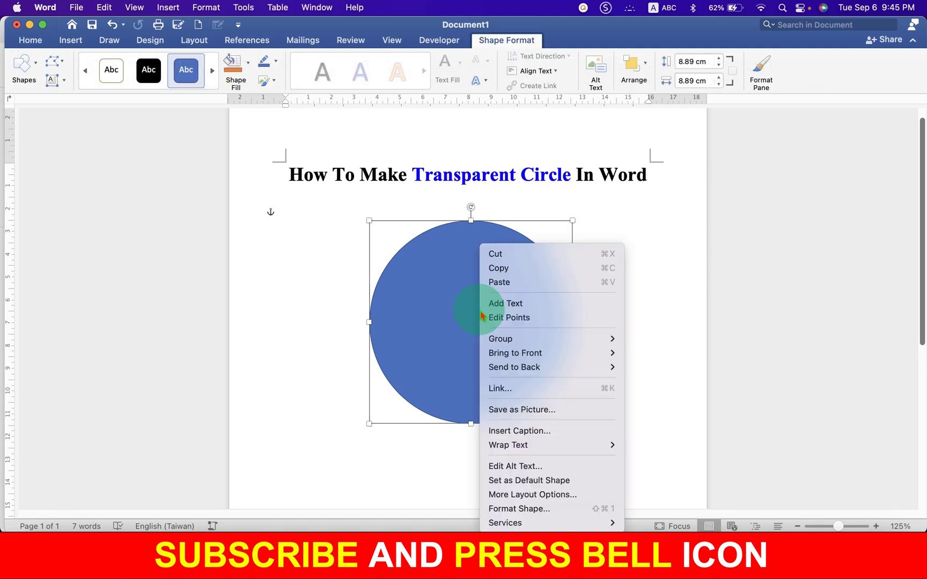
pyautogui.click(575, 508)
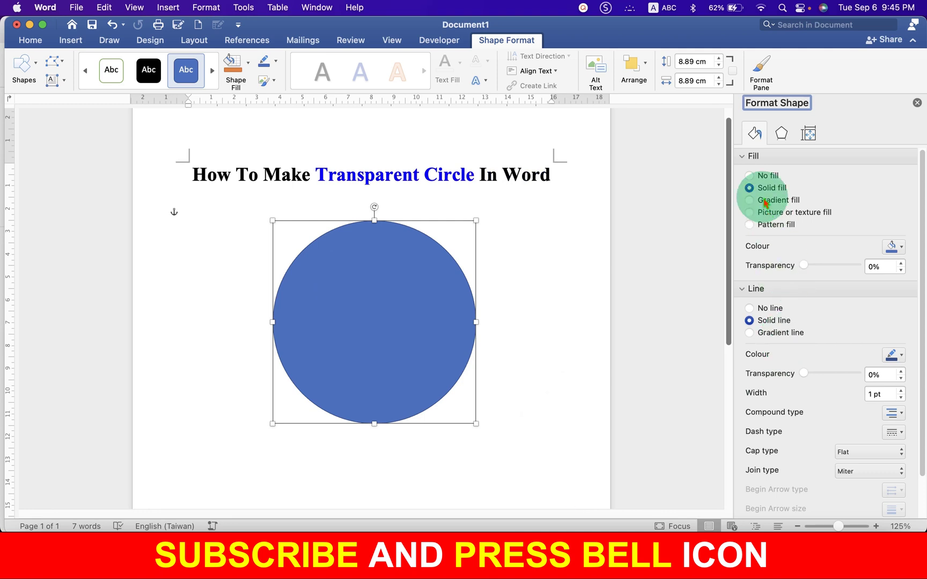
pyautogui.click(749, 158)
pyautogui.click(754, 172)
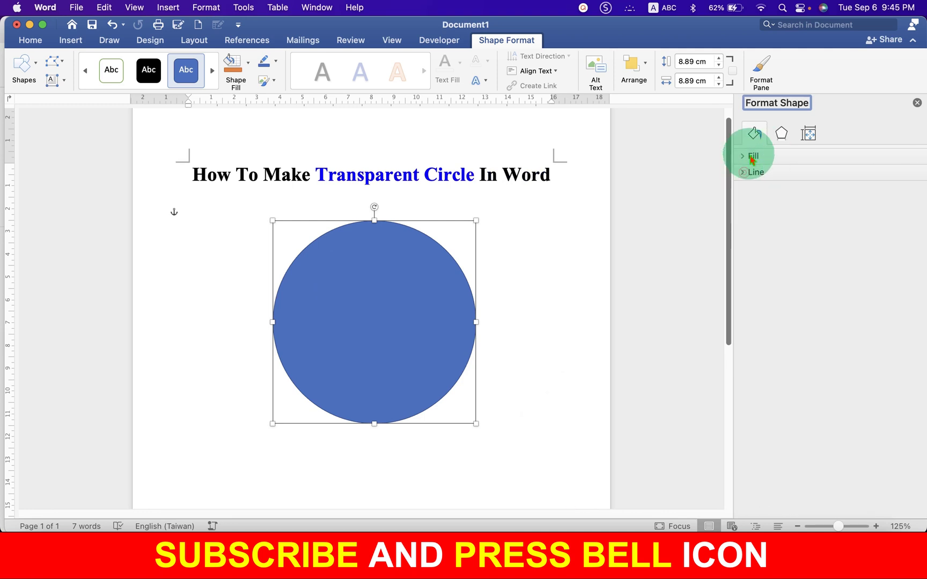
# Set the circle's fill transparency to 100% and keep it below the title
pyautogui.click(744, 159)
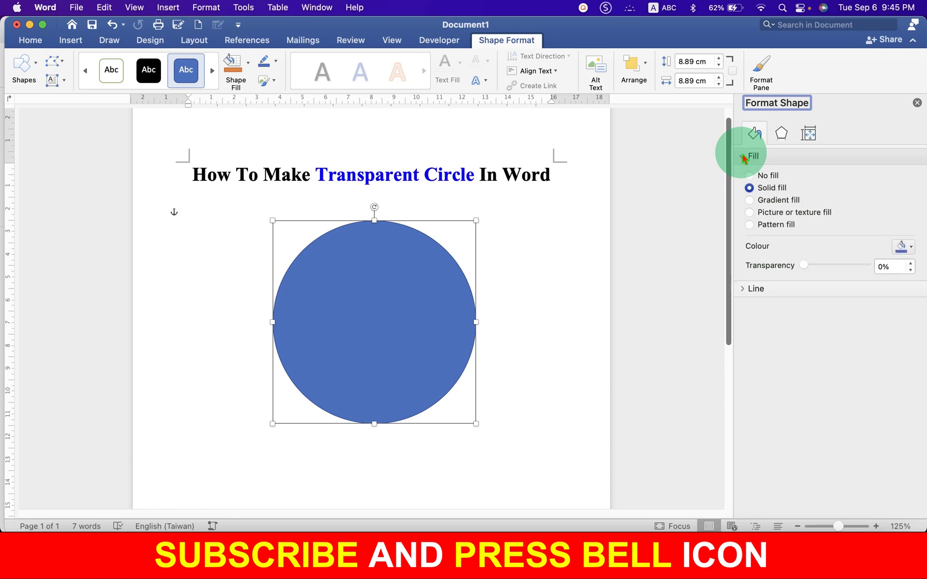
pyautogui.moveTo(433, 356); pyautogui.dragTo(414, 301)
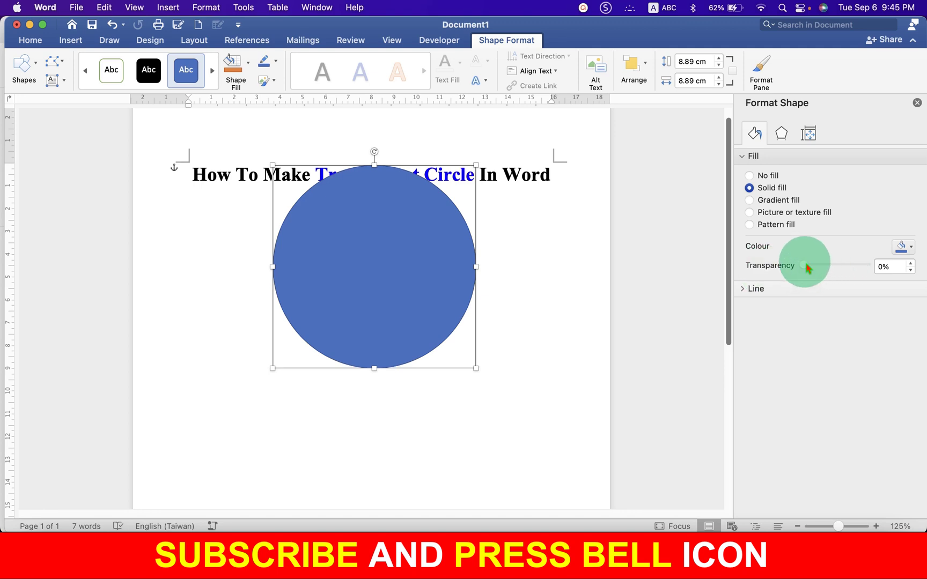
pyautogui.moveTo(806, 267); pyautogui.dragTo(875, 271)
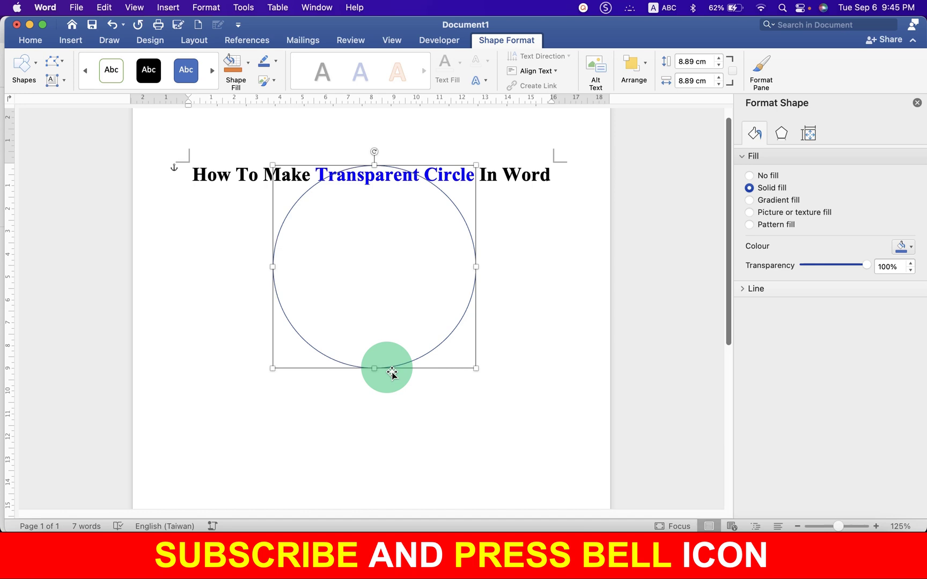
pyautogui.moveTo(392, 372)
pyautogui.mouseDown()
pyautogui.moveTo(387, 333)
pyautogui.moveTo(384, 427)
pyautogui.mouseUp()
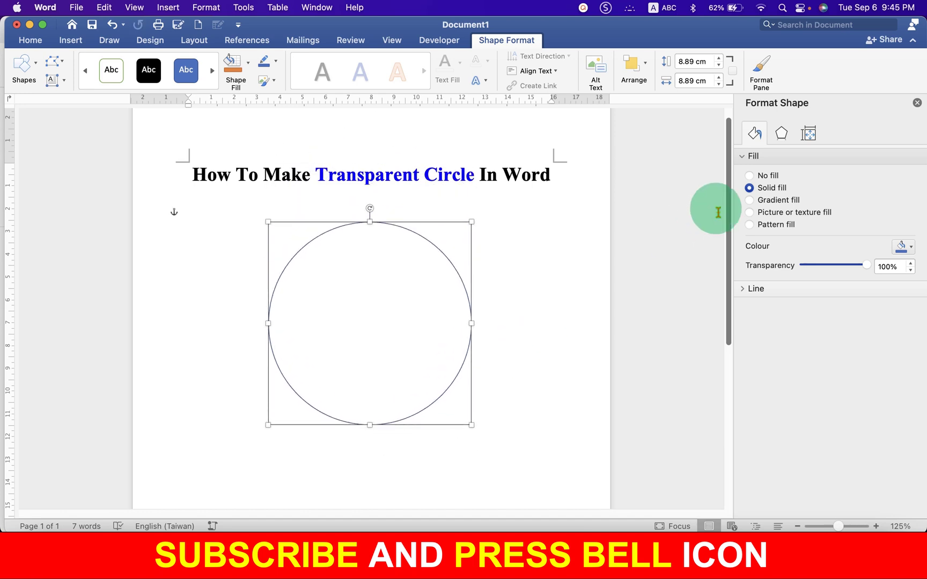
# Switch the circle's fill to No fill
pyautogui.click(752, 178)
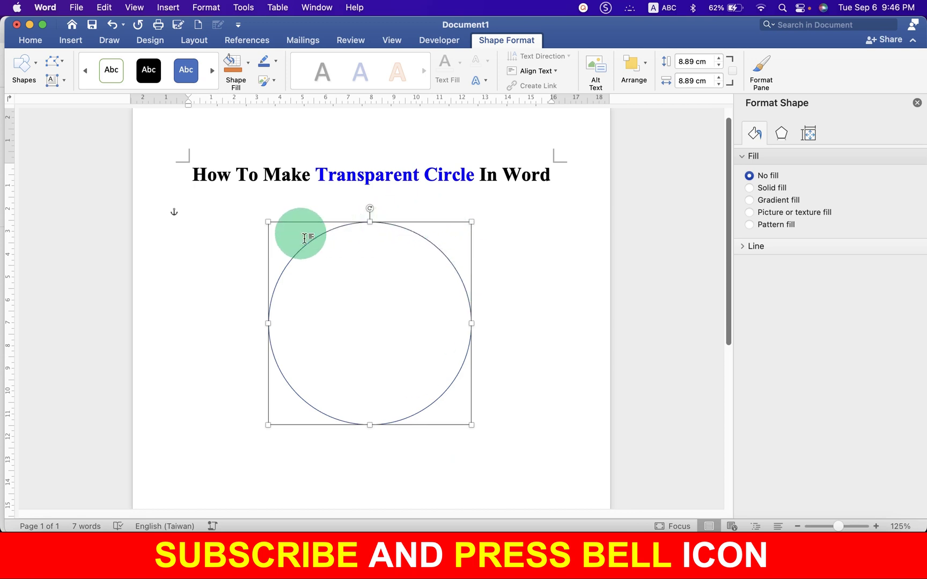
# Give the circle a black 5 pt outline, then deselect it
pyautogui.click(749, 247)
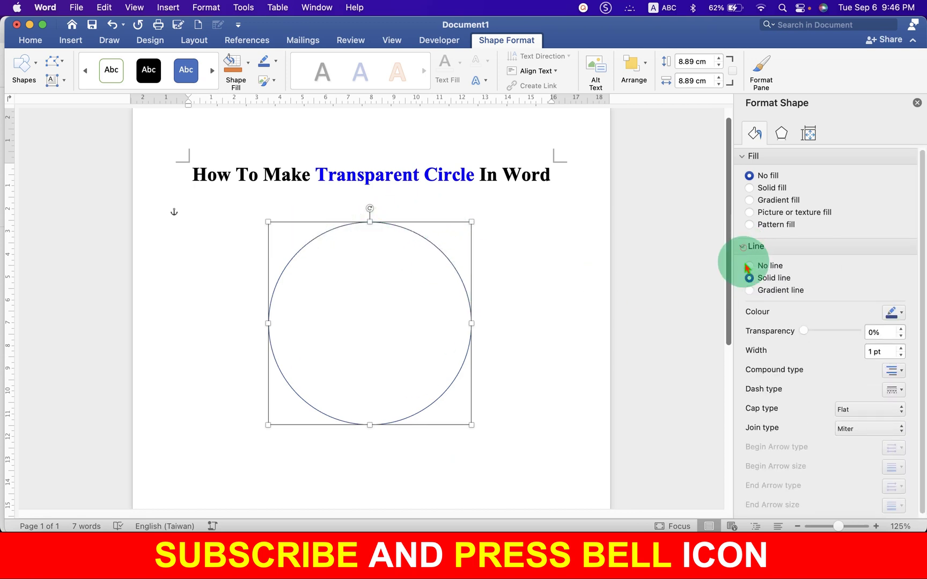
pyautogui.click(896, 312)
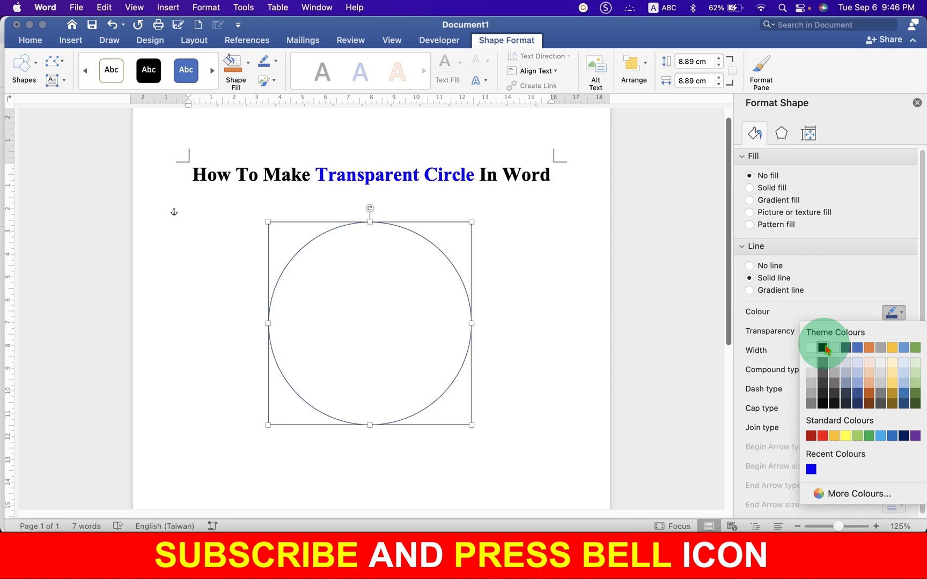
pyautogui.click(823, 348)
pyautogui.click(875, 352)
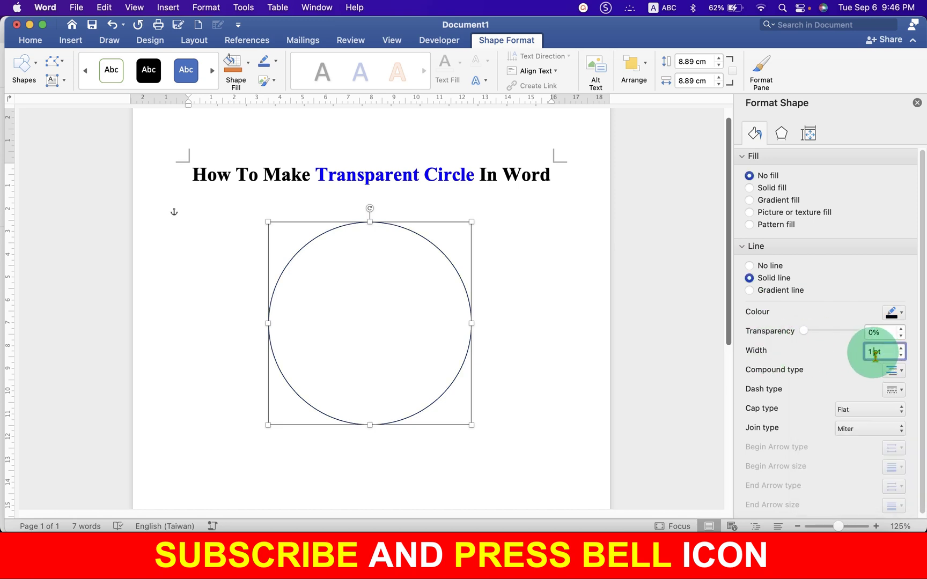
pyautogui.press('BackSpace')
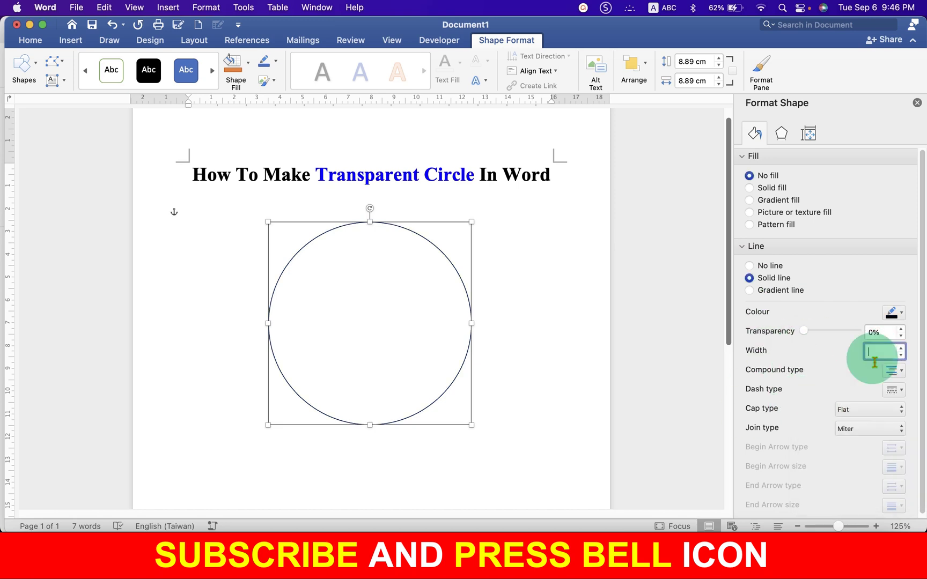
pyautogui.write('5')
pyautogui.press('Return')
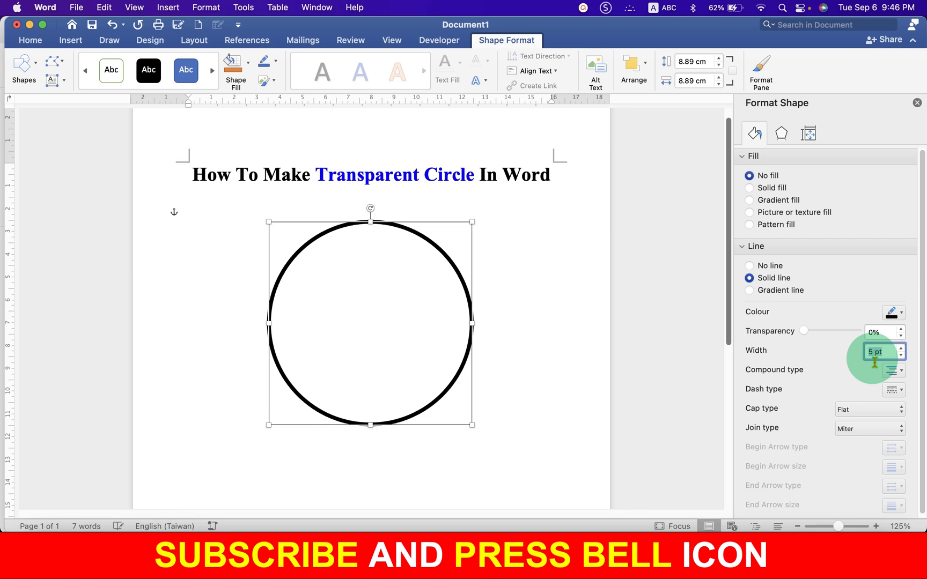
pyautogui.click(567, 392)
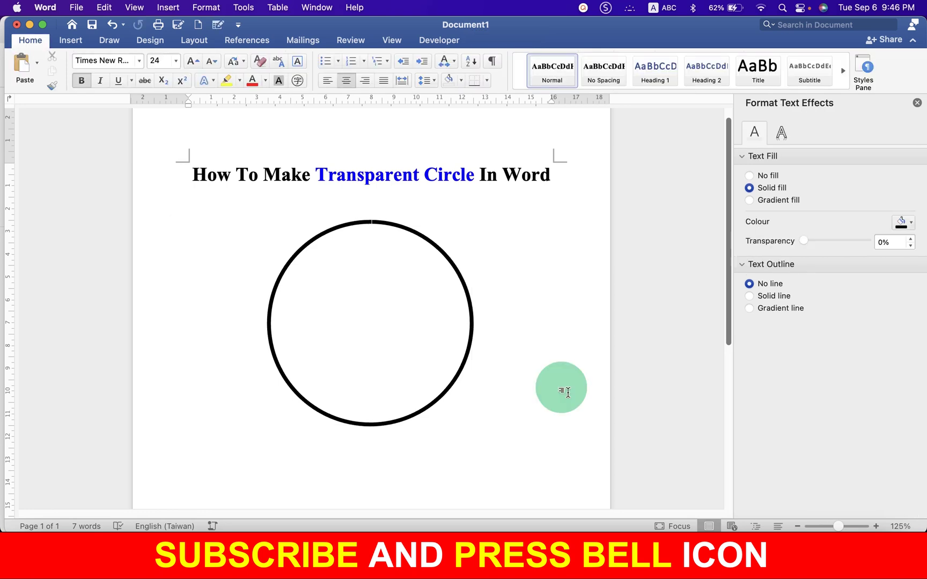
# Close the Format Text Effects side pane
pyautogui.click(917, 103)
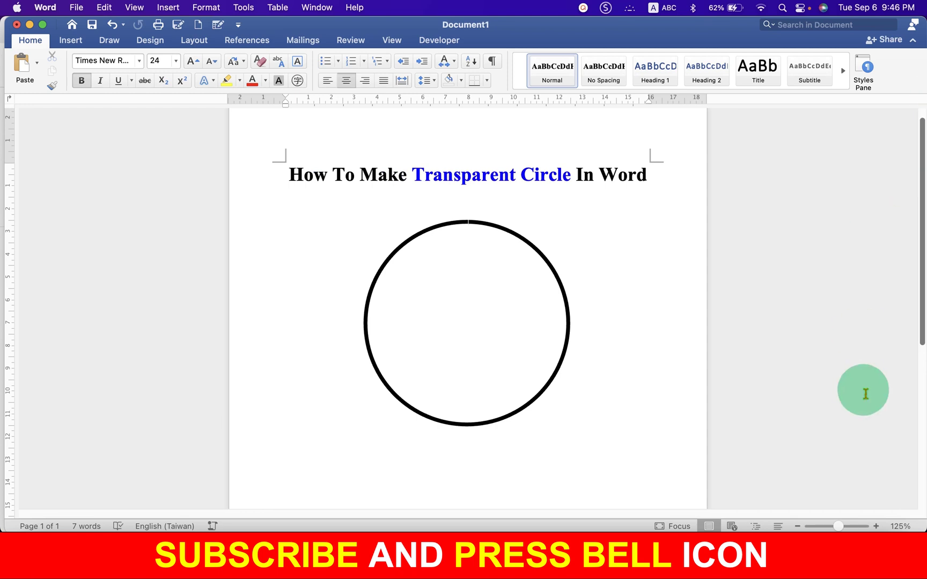